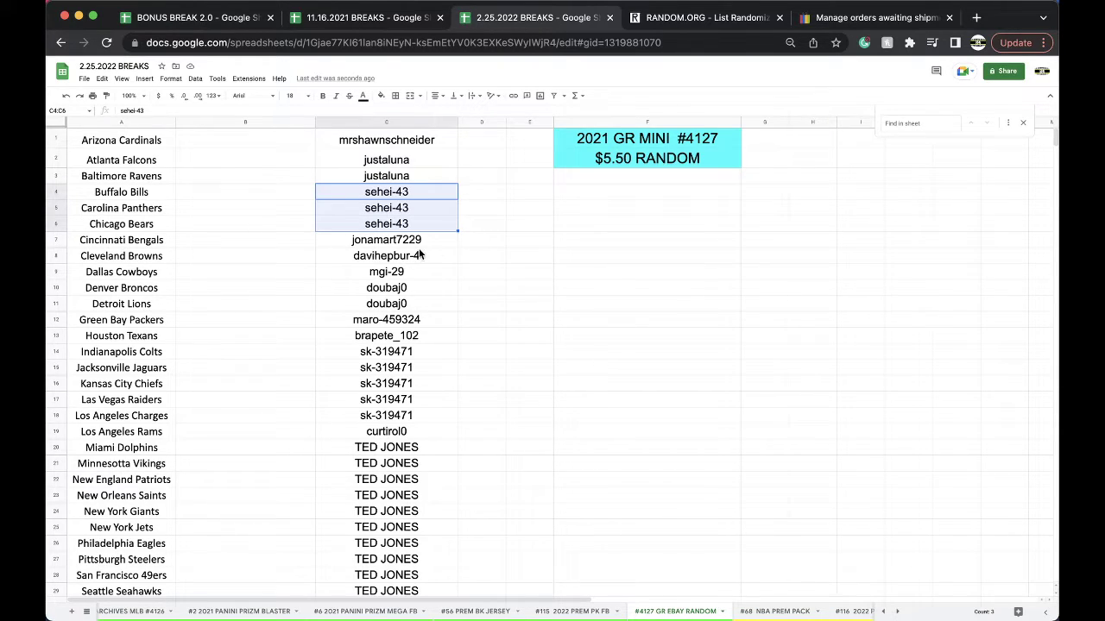
# - Enter the buyer's name in C30 for the Tampa Bay Buccaneers
pyautogui.scroll(-2, 416, 251)
pyautogui.scroll(-3, 415, 254)
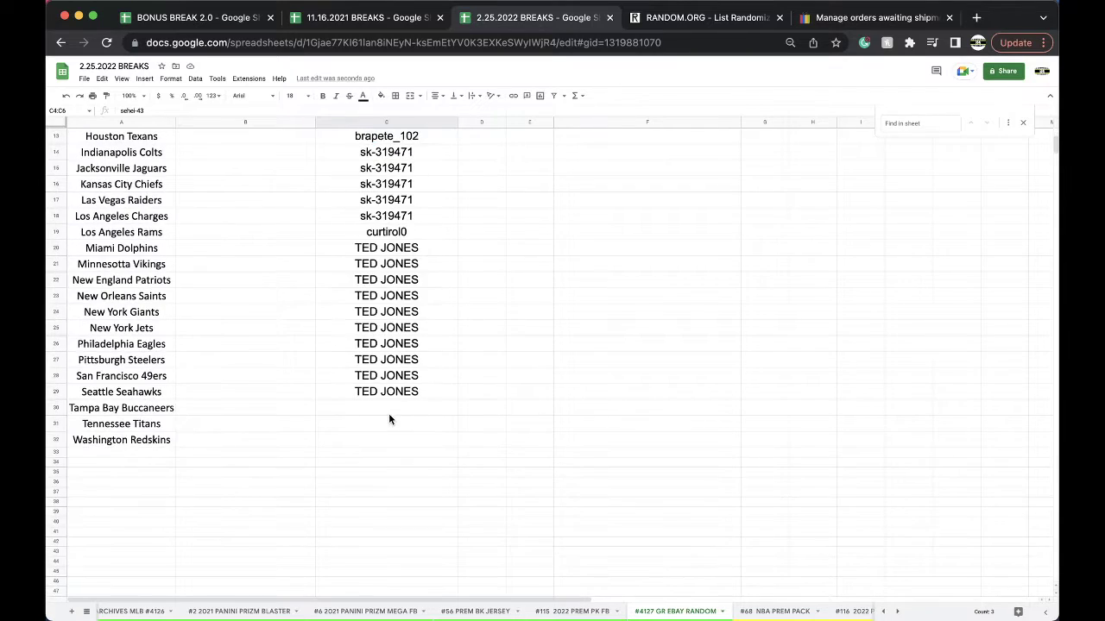
pyautogui.click(383, 409)
pyautogui.write('BRIAN STUR')
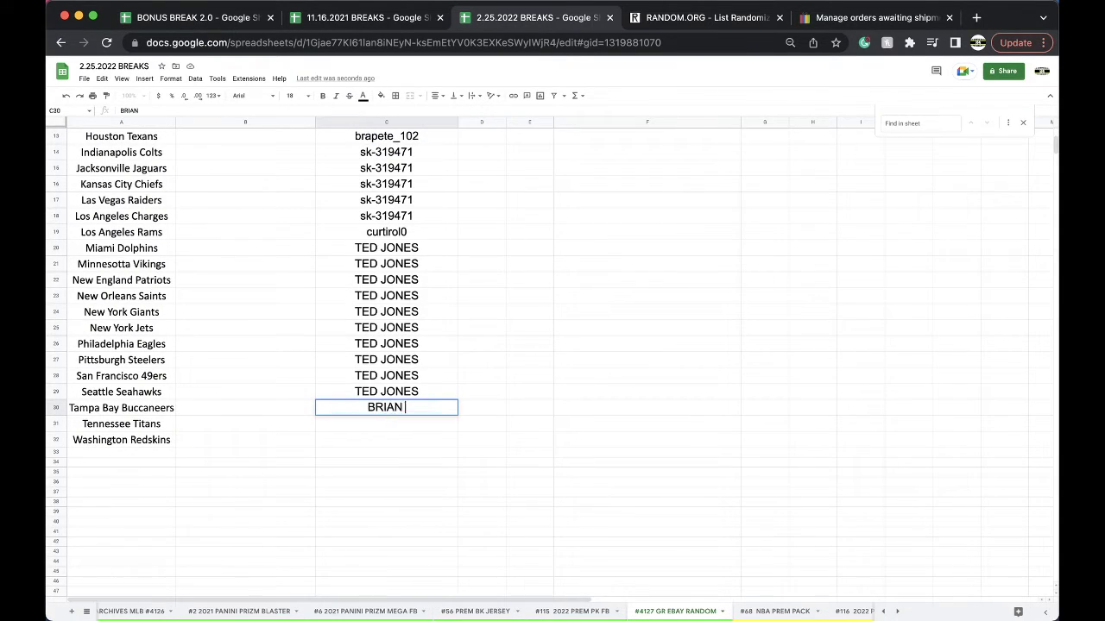
pyautogui.press('BackSpace')
pyautogui.write('URGES')
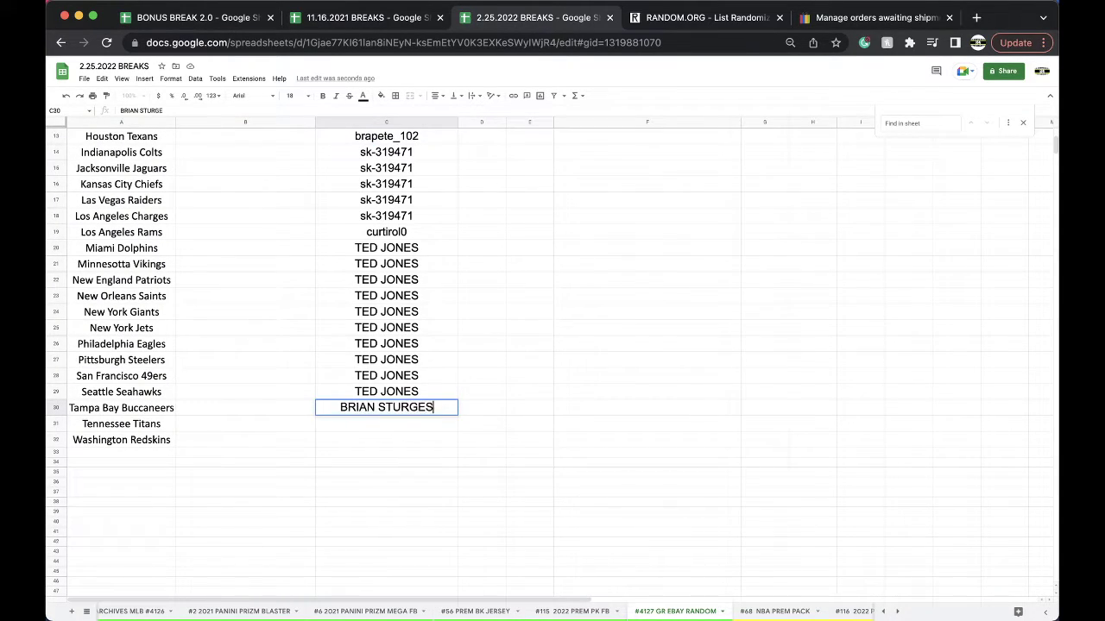
pyautogui.click(394, 464)
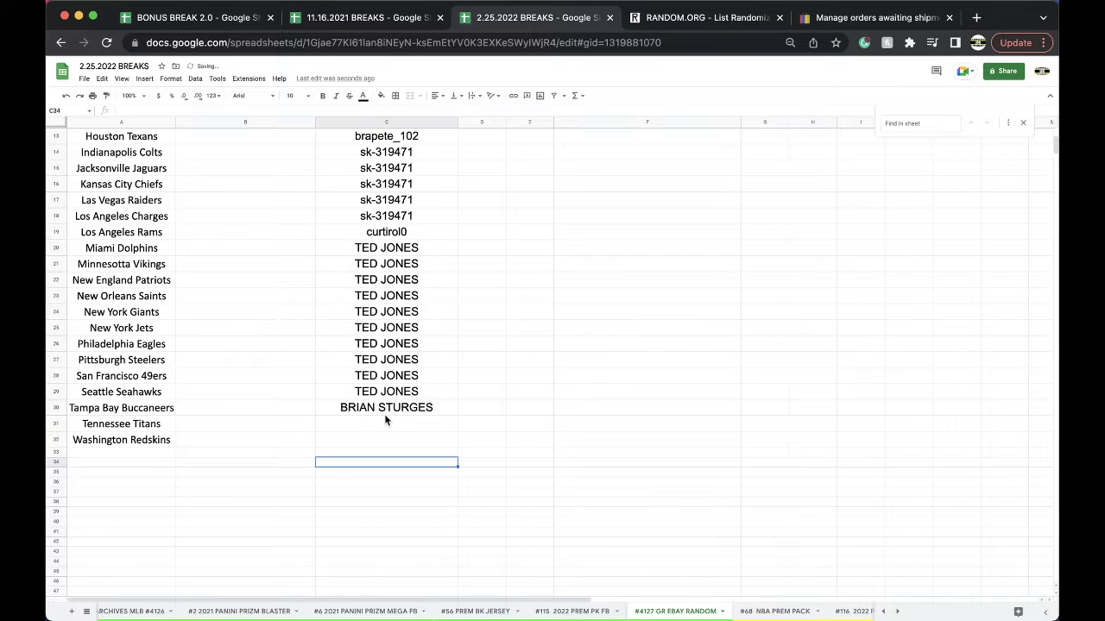
# - Copy the Tampa Bay buyer's name into the Tennessee Titans row below
pyautogui.click(382, 406)
pyautogui.press('super+c')
pyautogui.press('Down')
pyautogui.press('super+v')
pyautogui.press('Down')
pyautogui.press('super+v')
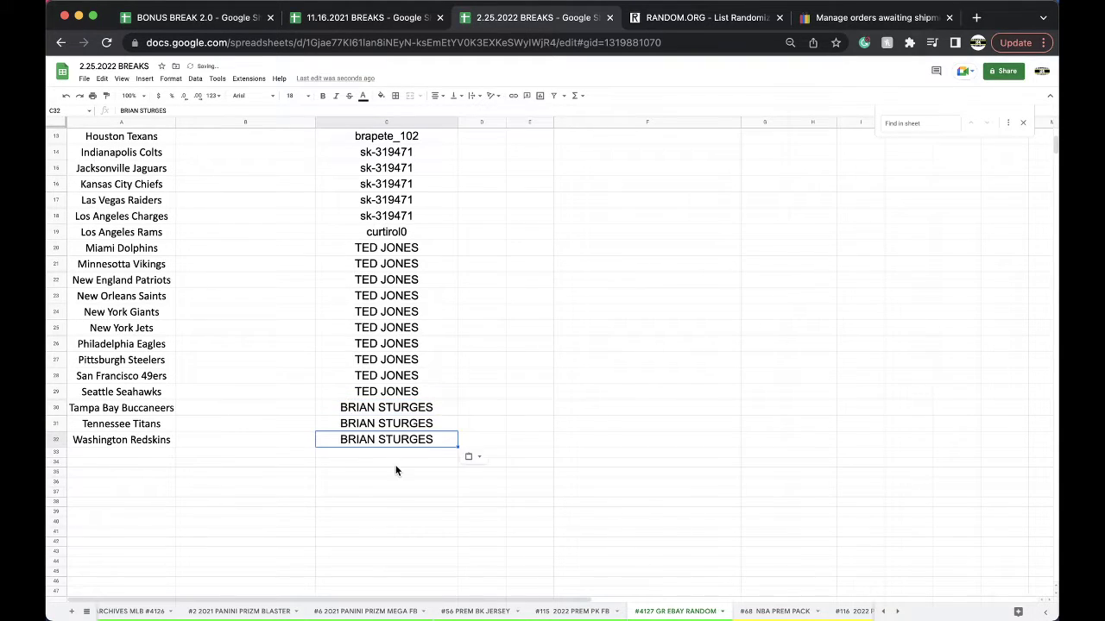
pyautogui.scroll(5, 397, 471)
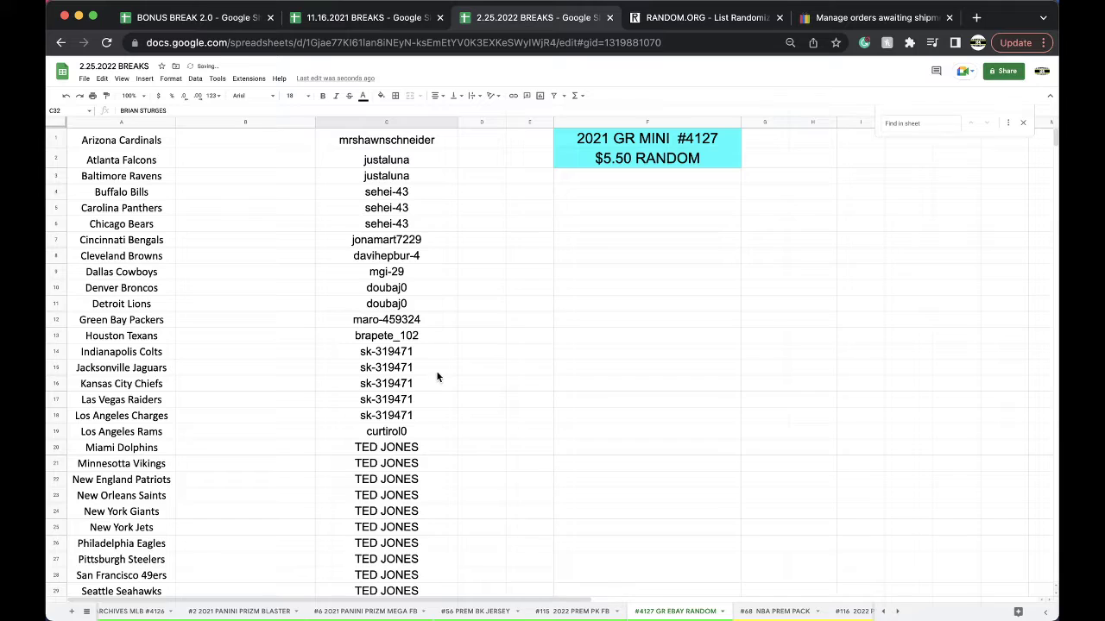
# - Review the column C buyer entries from the Denver Broncos through the Houston Texans
pyautogui.click(386, 290)
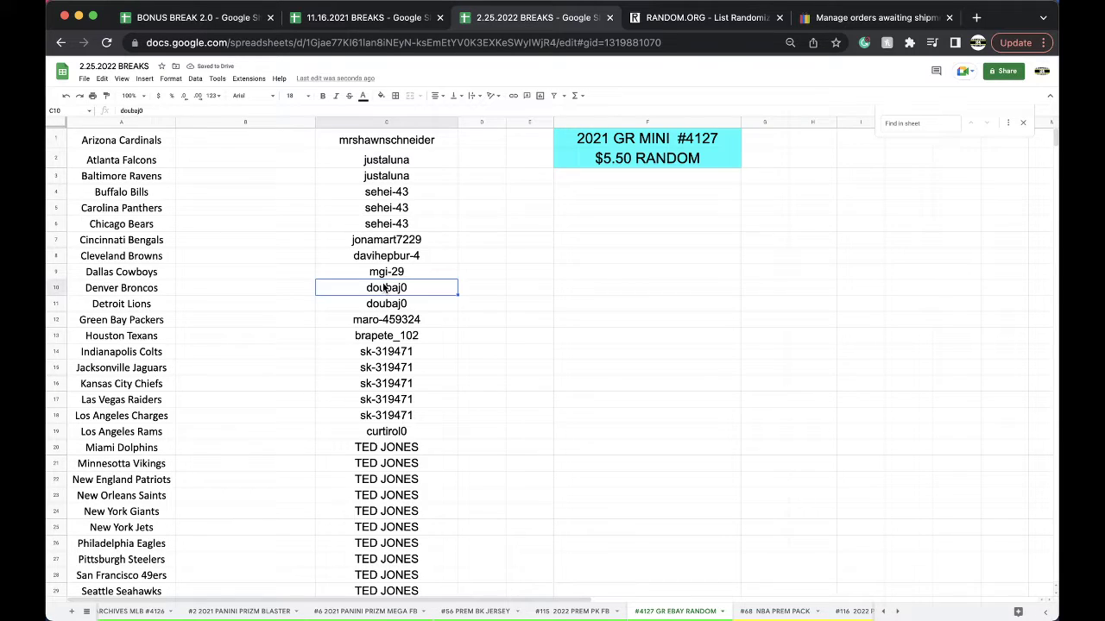
pyautogui.moveTo(389, 138); pyautogui.dragTo(390, 432)
pyautogui.click(413, 226)
pyautogui.click(401, 244)
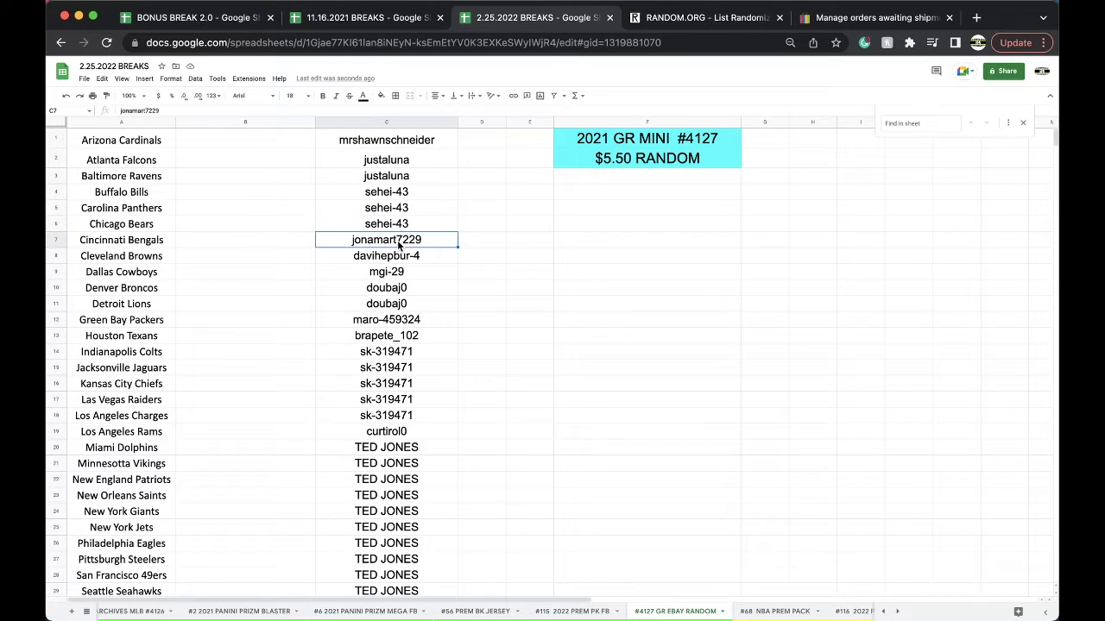
pyautogui.click(399, 258)
pyautogui.click(398, 275)
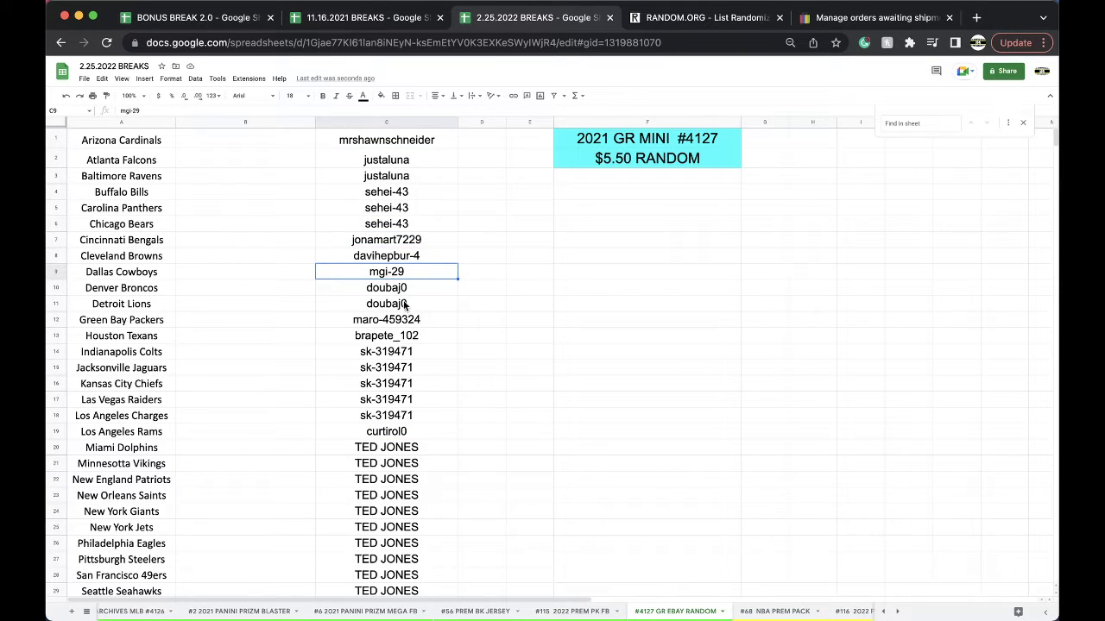
pyautogui.click(402, 321)
pyautogui.click(399, 336)
# - Check the lower buyers such as the Los Angeles Rams, select column C, and go to RANDOM.ORG
pyautogui.scroll(-1, 406, 328)
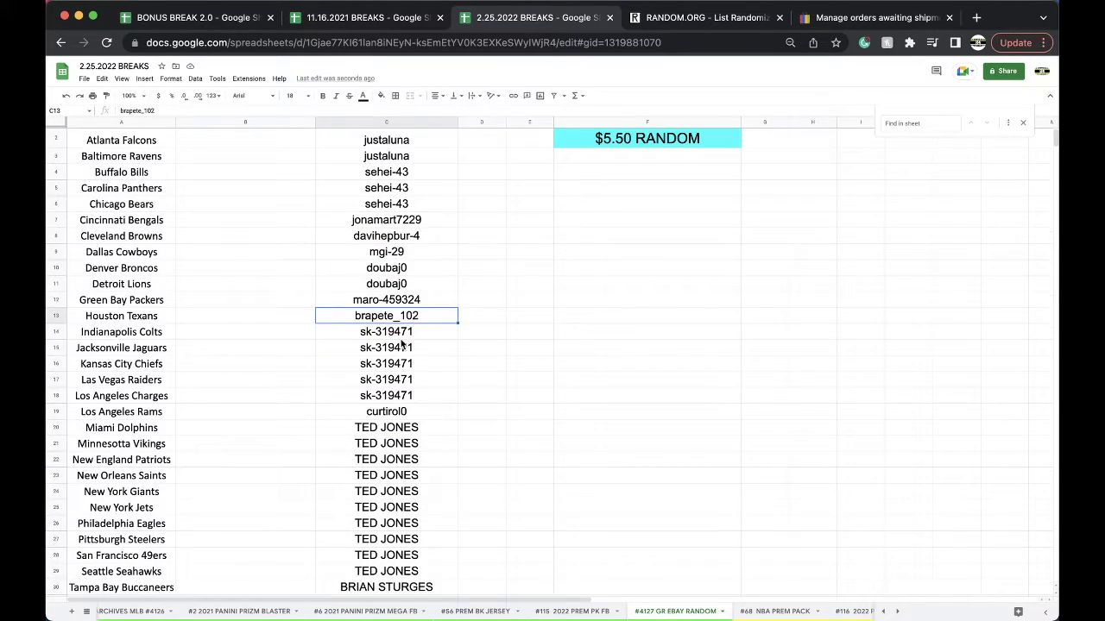
pyautogui.moveTo(402, 334); pyautogui.dragTo(402, 397)
pyautogui.scroll(-2, 402, 397)
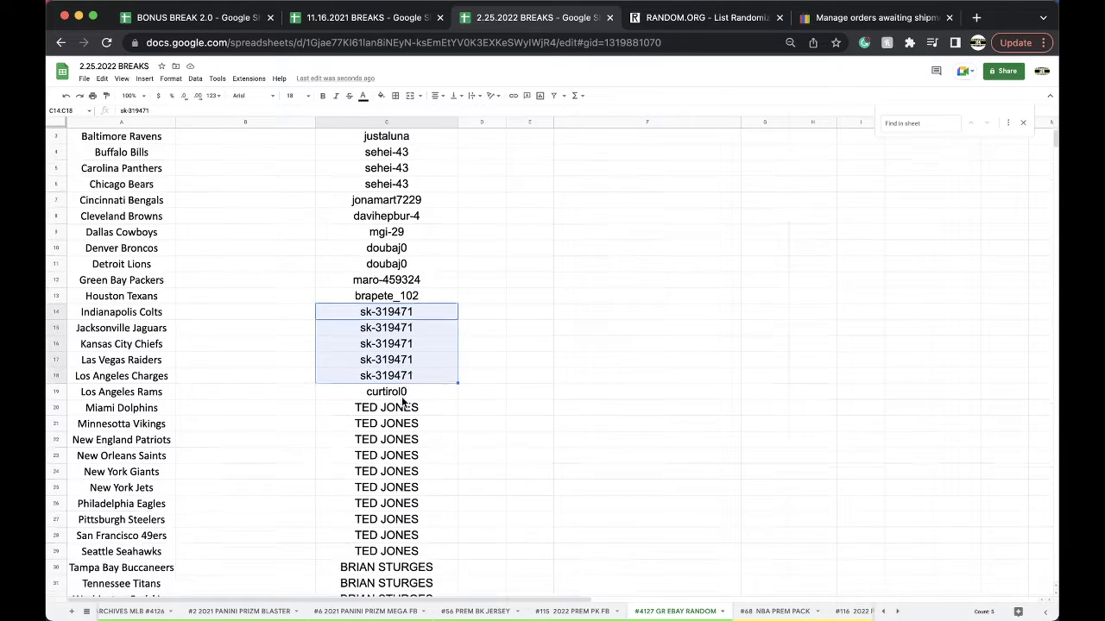
pyautogui.click(403, 378)
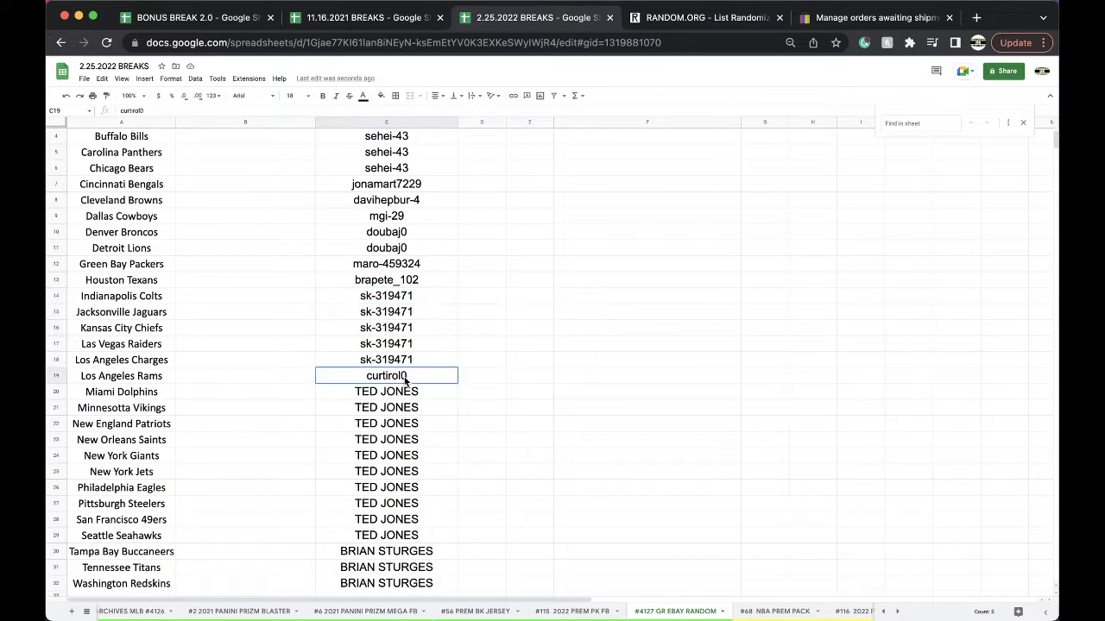
pyautogui.scroll(-4, 404, 381)
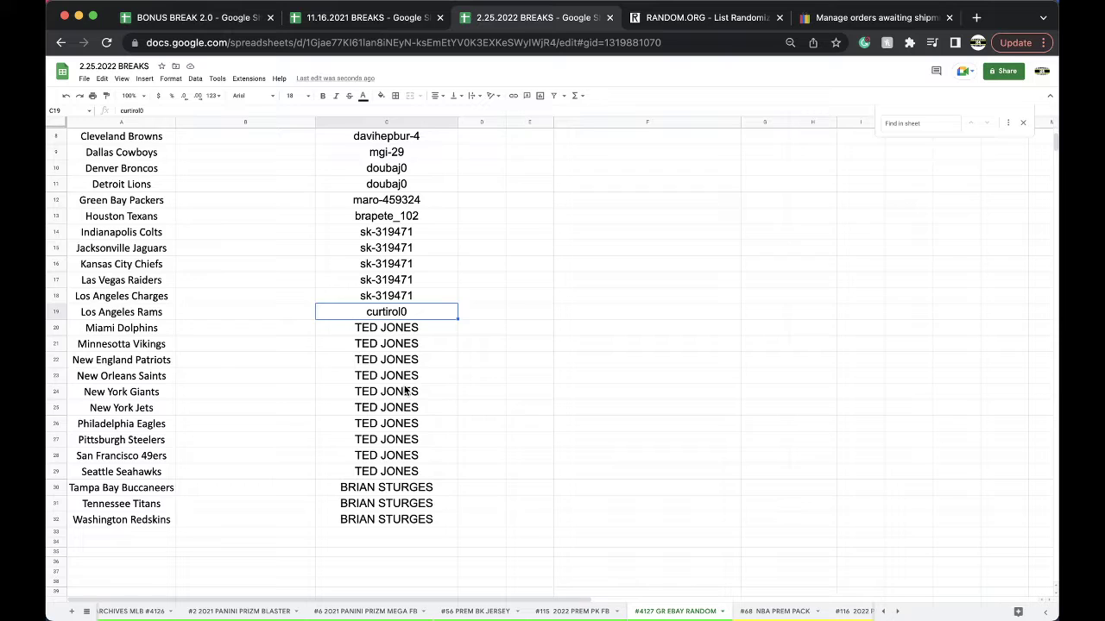
pyautogui.scroll(5, 406, 389)
pyautogui.click(392, 121)
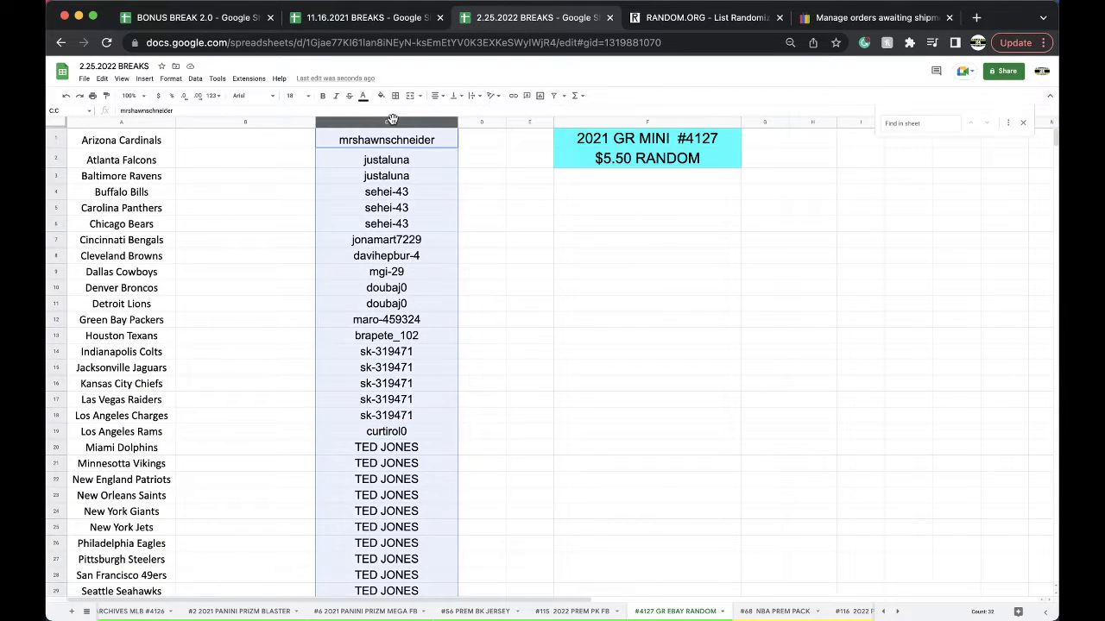
pyautogui.click(682, 19)
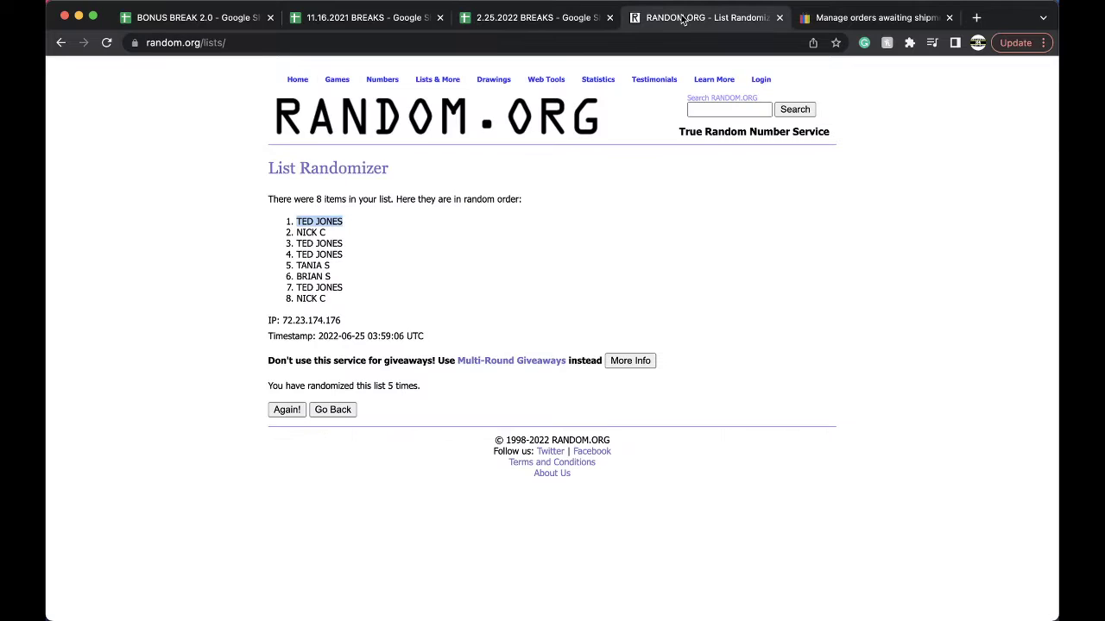
# - Reload the List Randomizer and reshuffle the buyer list several times with Again!
pyautogui.click(542, 41)
pyautogui.press('Return')
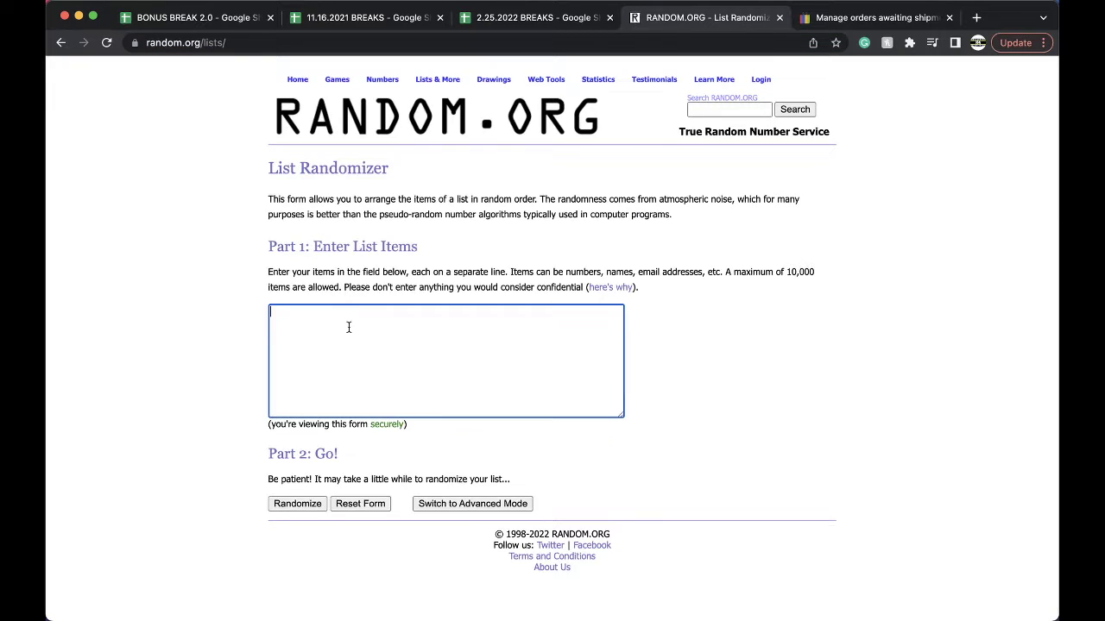
pyautogui.click(299, 507)
pyautogui.scroll(-3, 299, 508)
pyautogui.click(293, 534)
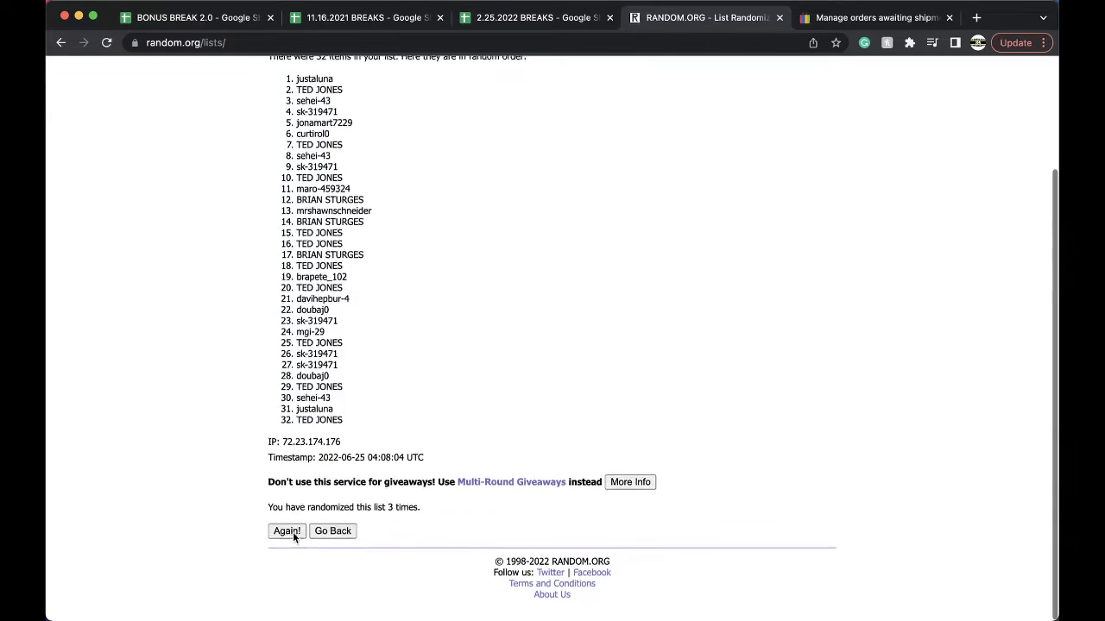
pyautogui.click(293, 533)
pyautogui.click(293, 534)
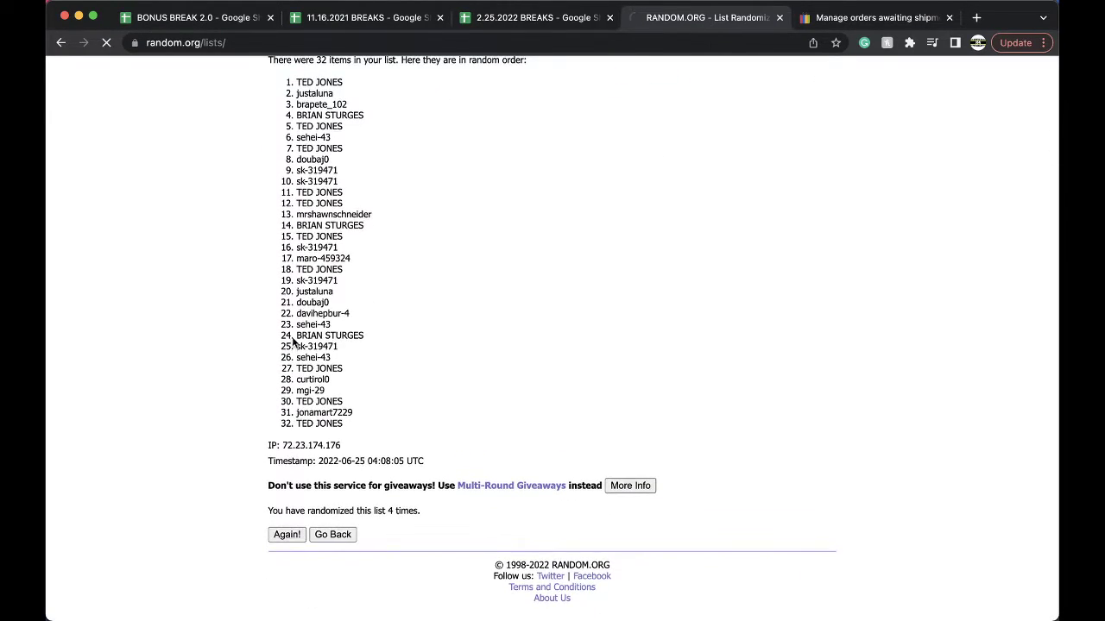
# - Select all 32 shuffled names and return to the 2.25.2022 BREAKS spreadsheet
pyautogui.moveTo(297, 227); pyautogui.dragTo(348, 484)
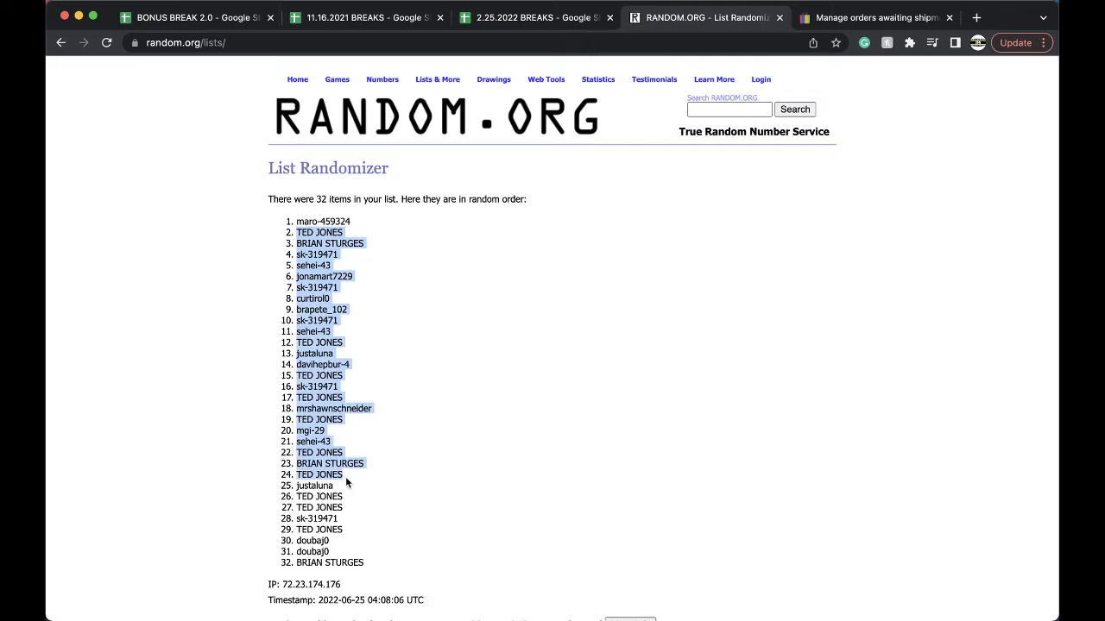
pyautogui.click(333, 341)
pyautogui.moveTo(296, 221); pyautogui.dragTo(374, 565)
pyautogui.hotkey('ctrl', 'c')
pyautogui.scroll(-4, 373, 556)
pyautogui.scroll(2, 374, 556)
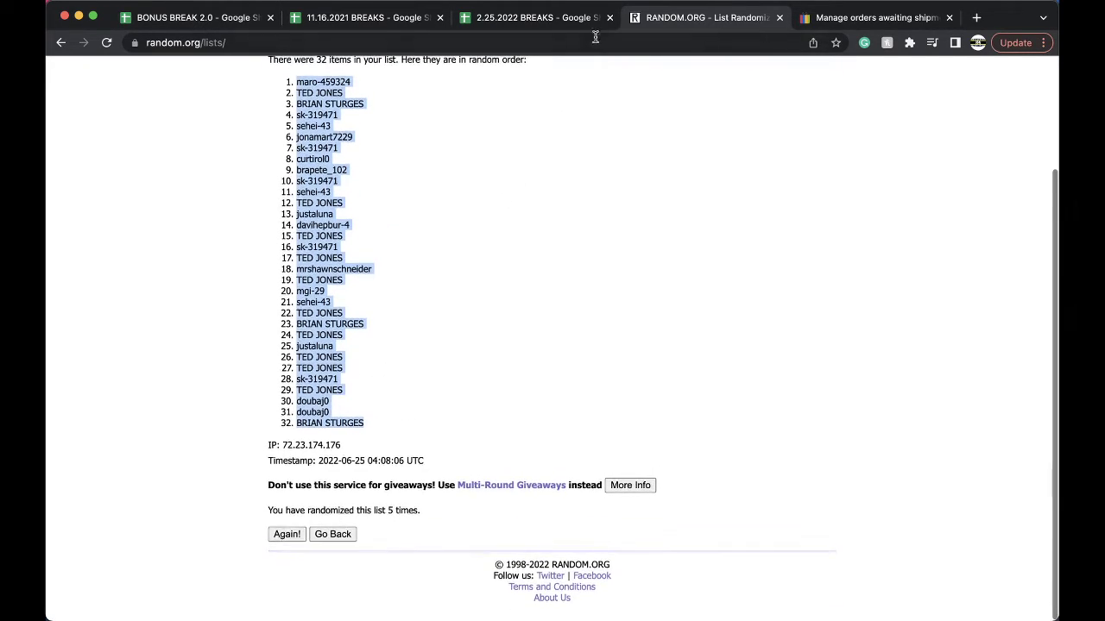
pyautogui.click(535, 17)
# - Paste the shuffled buyer names into column B starting at B1, matching the sheet's formatting
pyautogui.click(231, 138)
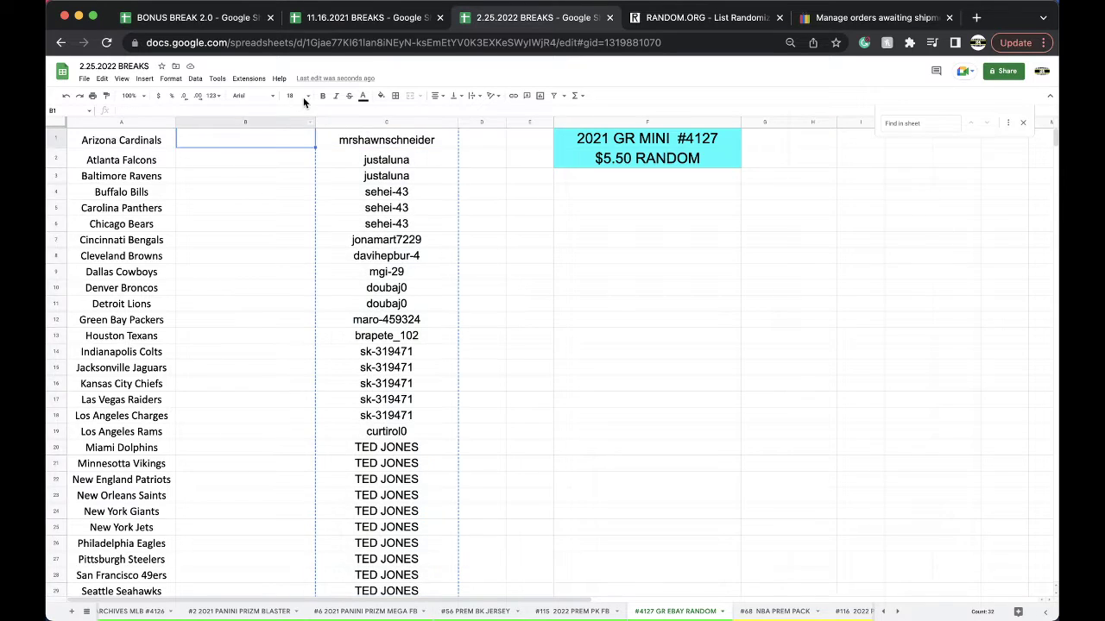
pyautogui.hotkey('ctrl', 'v')
pyautogui.click(291, 238)
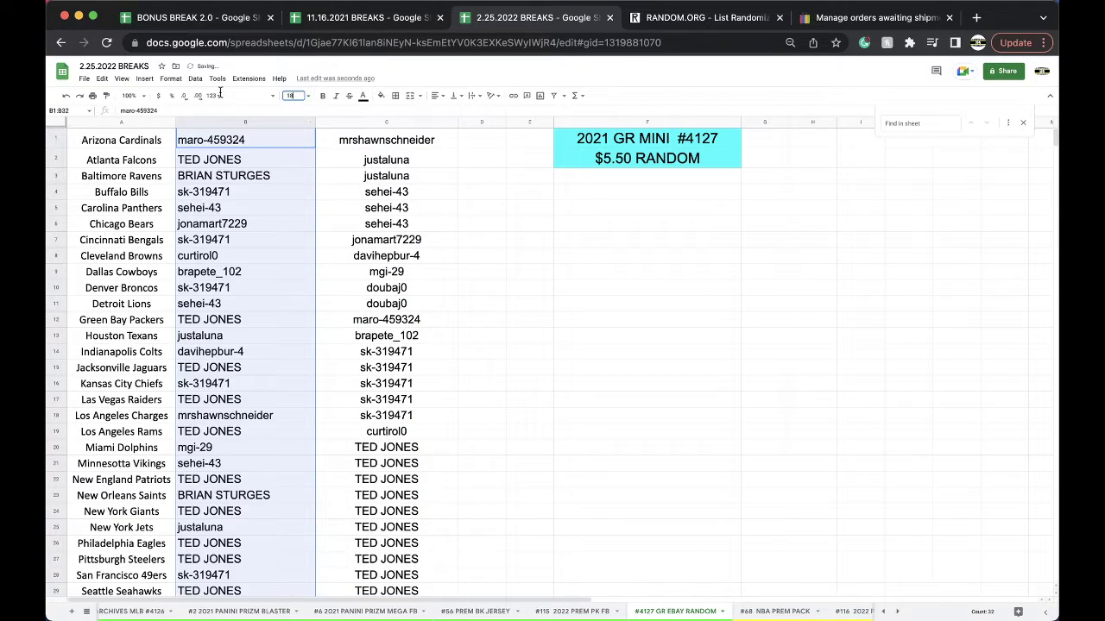
# - Sort column B A to Z via Data > Sort range and check B2
pyautogui.click(197, 79)
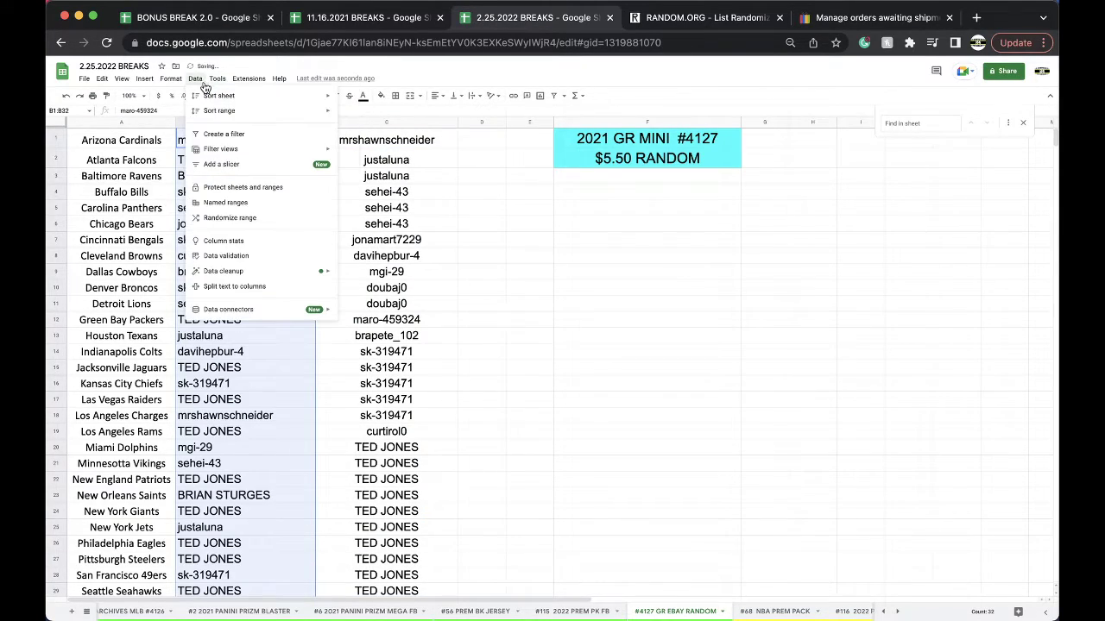
pyautogui.moveTo(207, 99)
pyautogui.moveTo(312, 110)
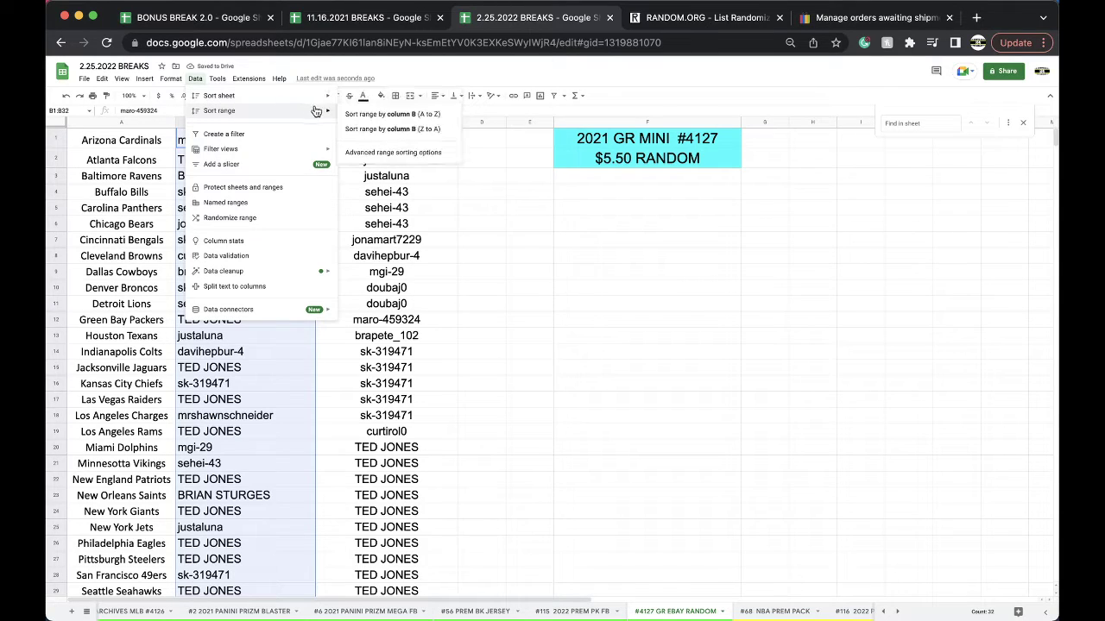
pyautogui.click(347, 115)
pyautogui.click(257, 140)
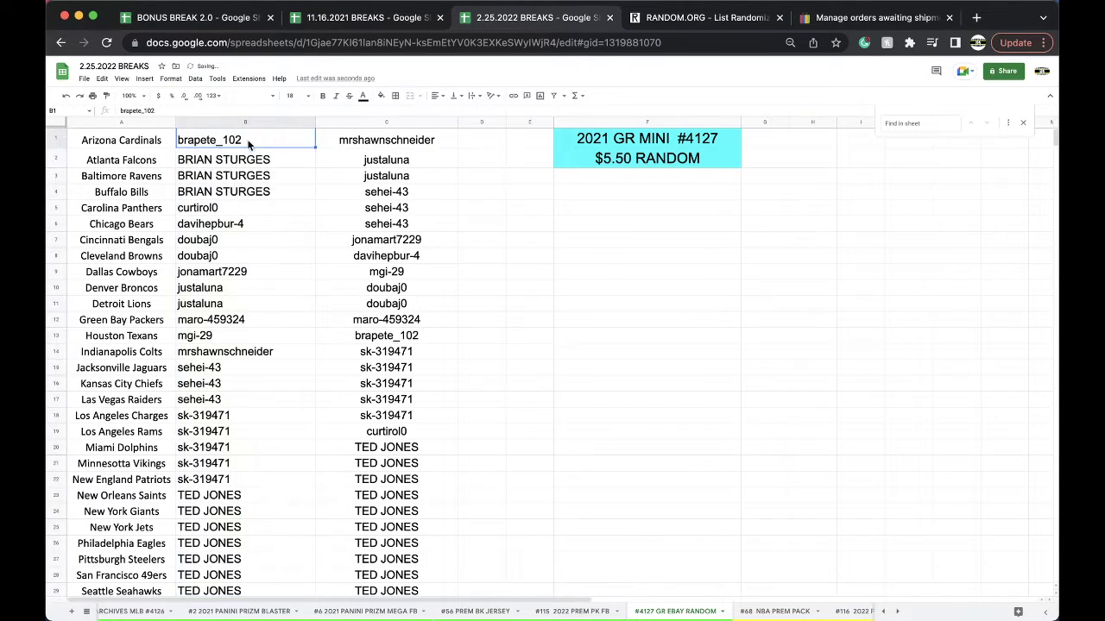
pyautogui.click(234, 161)
pyautogui.moveTo(234, 160); pyautogui.dragTo(231, 193)
pyautogui.click(221, 209)
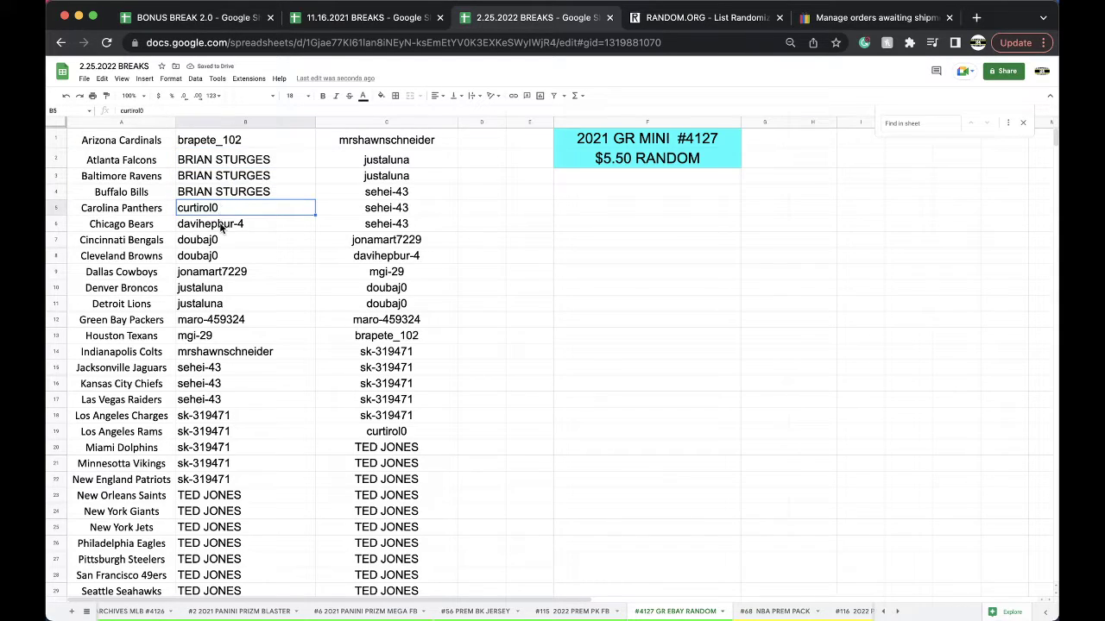
pyautogui.click(223, 227)
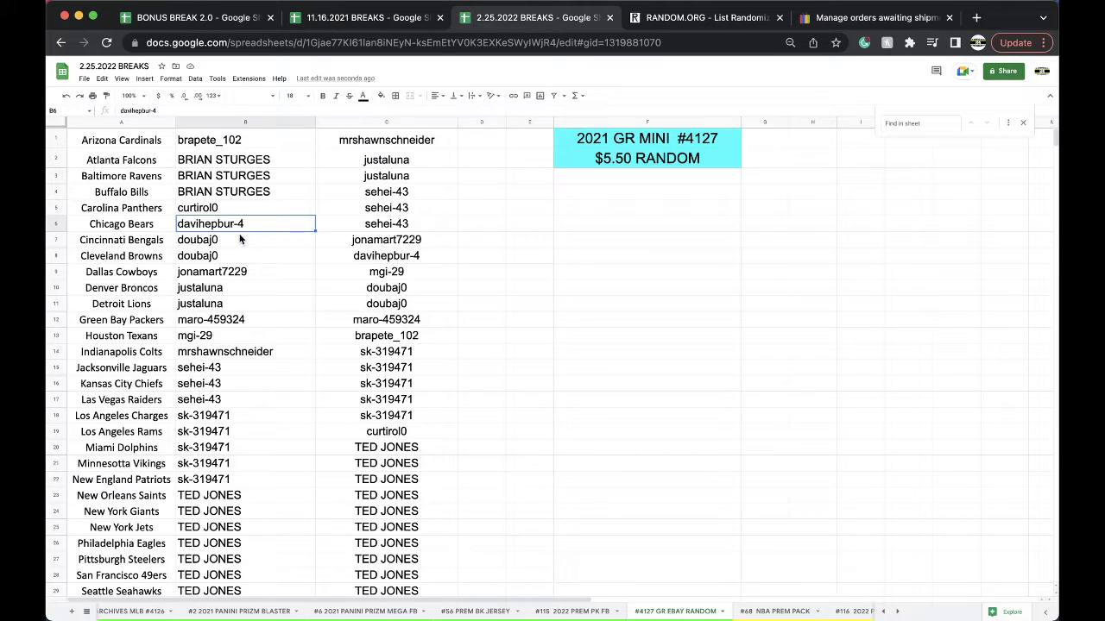
pyautogui.click(221, 272)
pyautogui.scroll(-1, 235, 233)
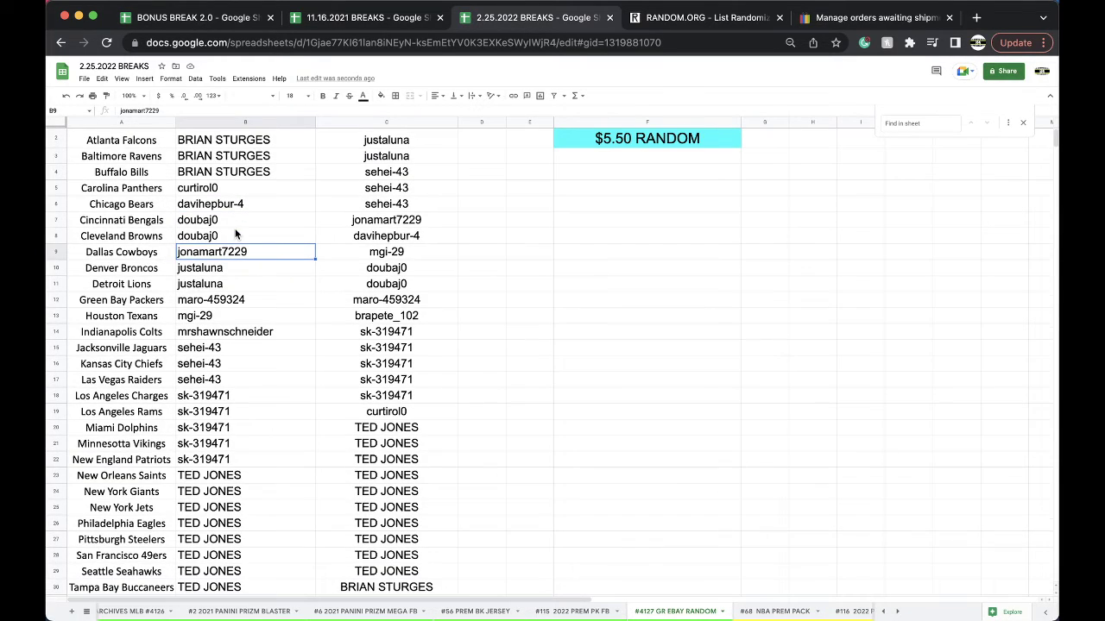
pyautogui.scroll(-2, 236, 235)
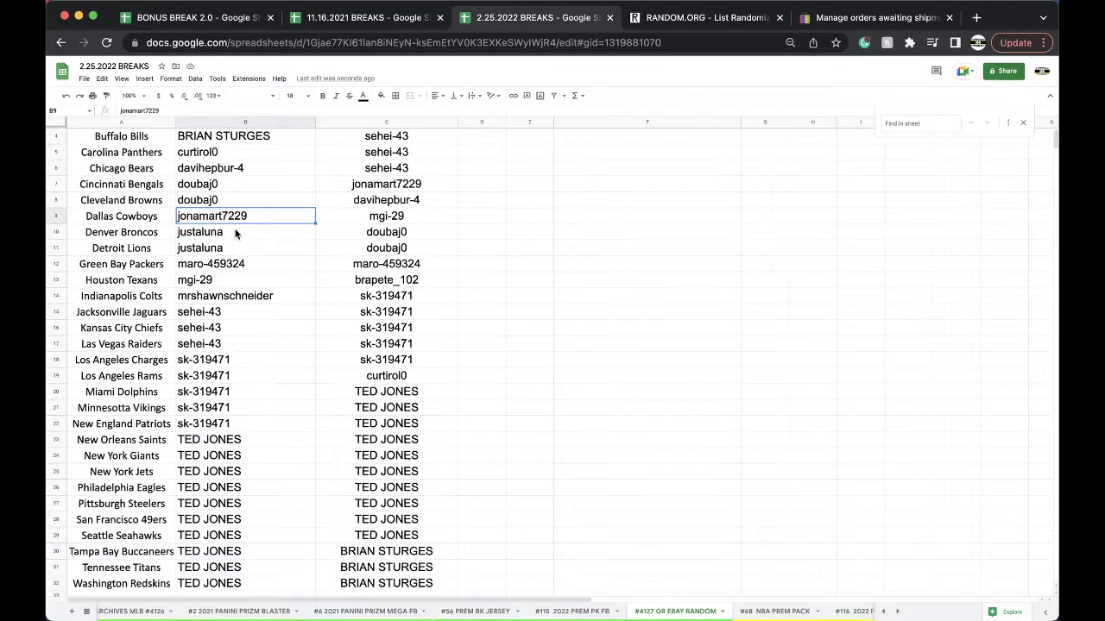
pyautogui.click(225, 264)
pyautogui.scroll(-1, 231, 223)
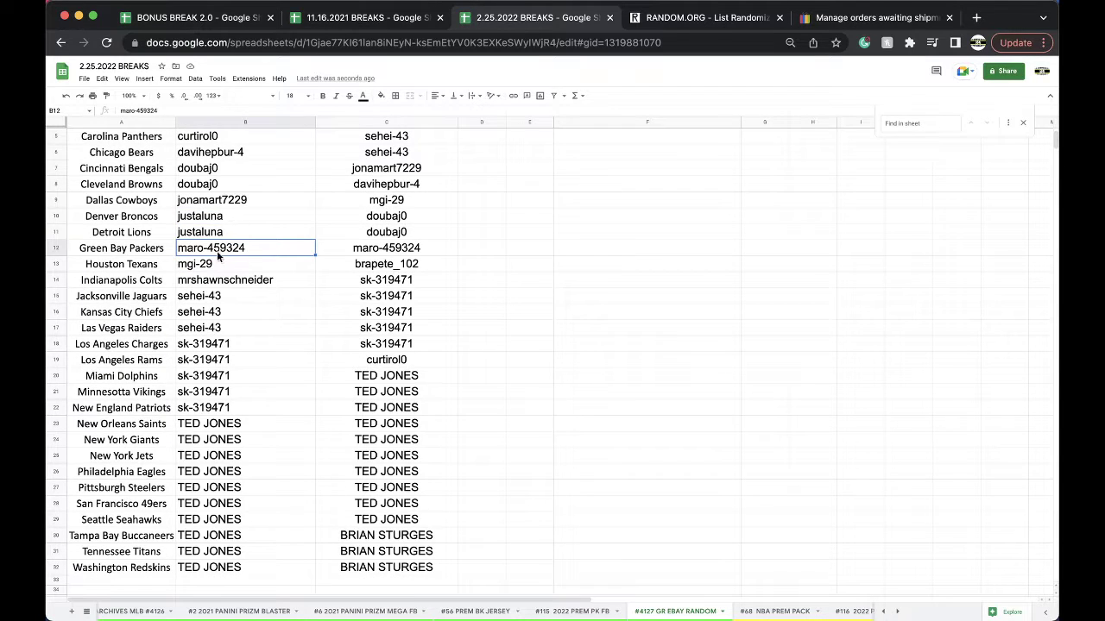
pyautogui.click(217, 267)
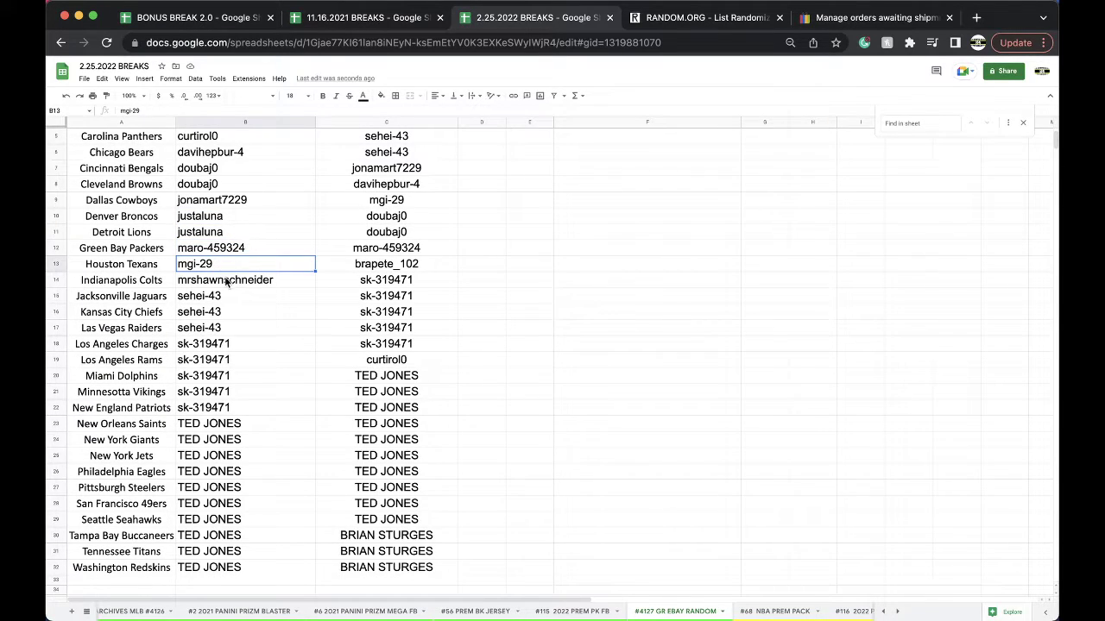
pyautogui.click(227, 283)
pyautogui.moveTo(213, 298); pyautogui.dragTo(218, 537)
pyautogui.scroll(-2, 214, 403)
pyautogui.scroll(3, 218, 535)
pyautogui.scroll(3, 218, 535)
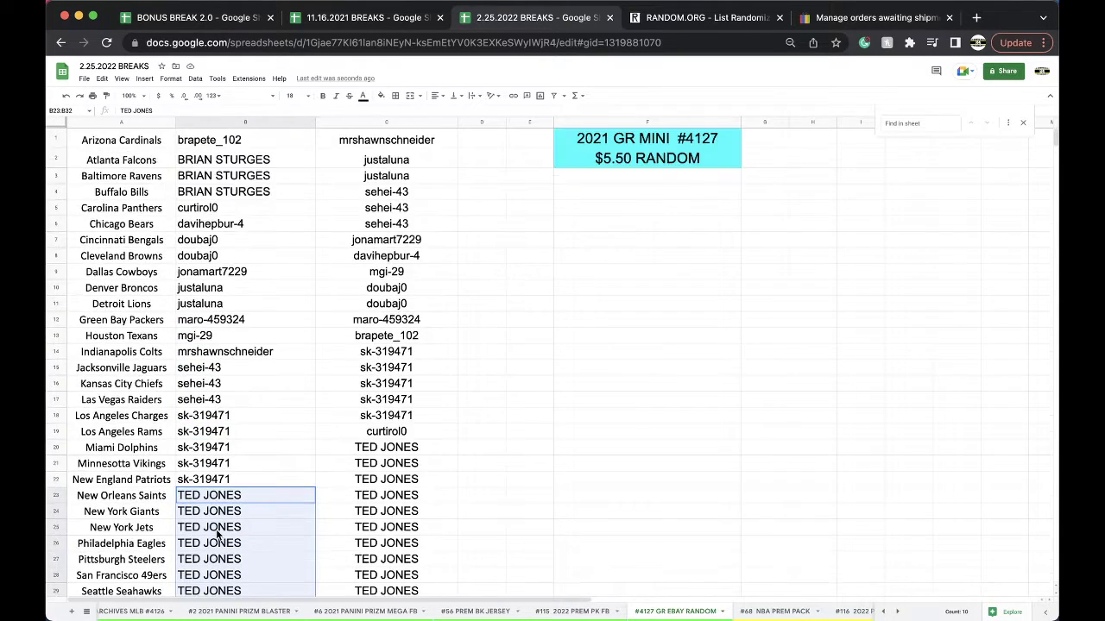